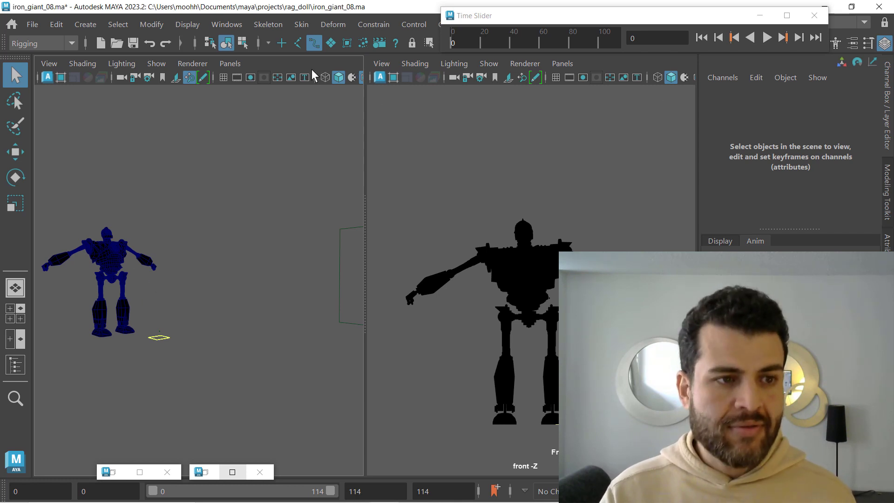
Maximize the perspective view and play back the robot's walk animation, stopping it after a full pass
key(space)
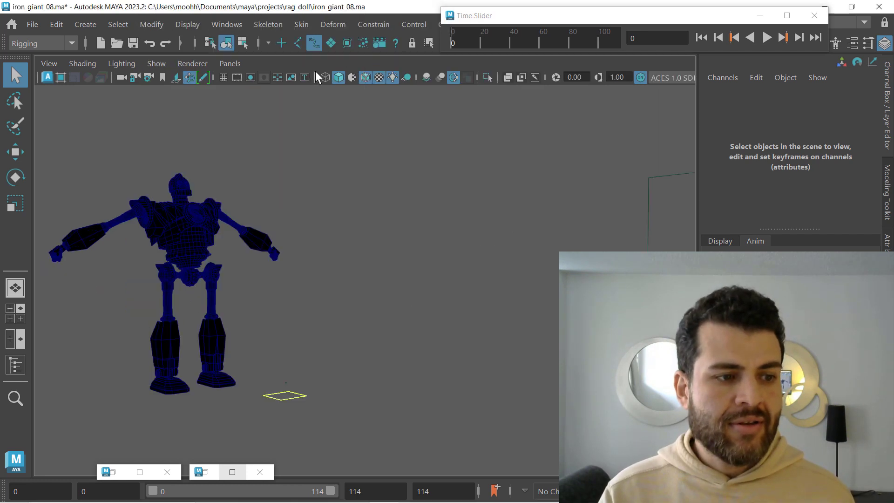
click(766, 37)
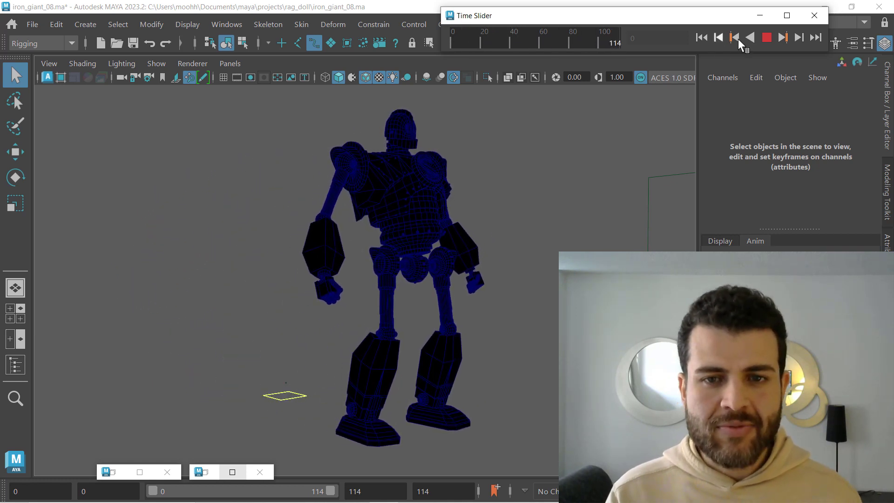
click(766, 38)
Maximize the front camera view and play back the robot's walk animation there
key(space)
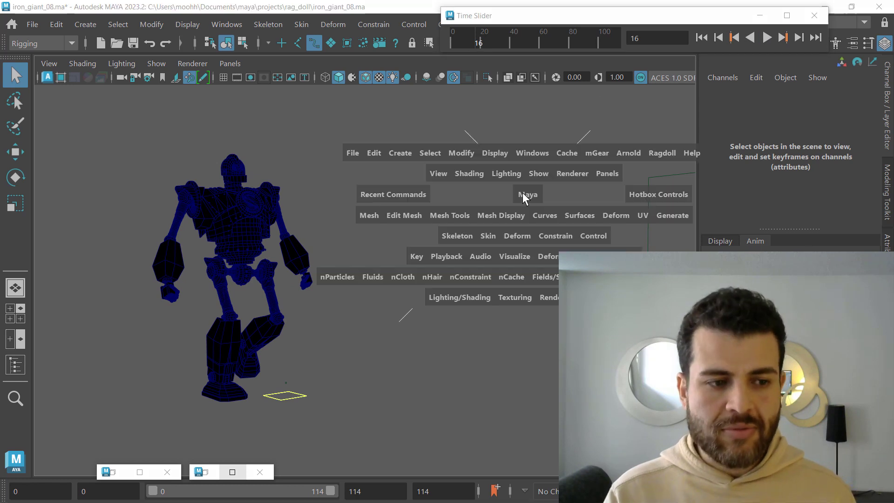
key(space)
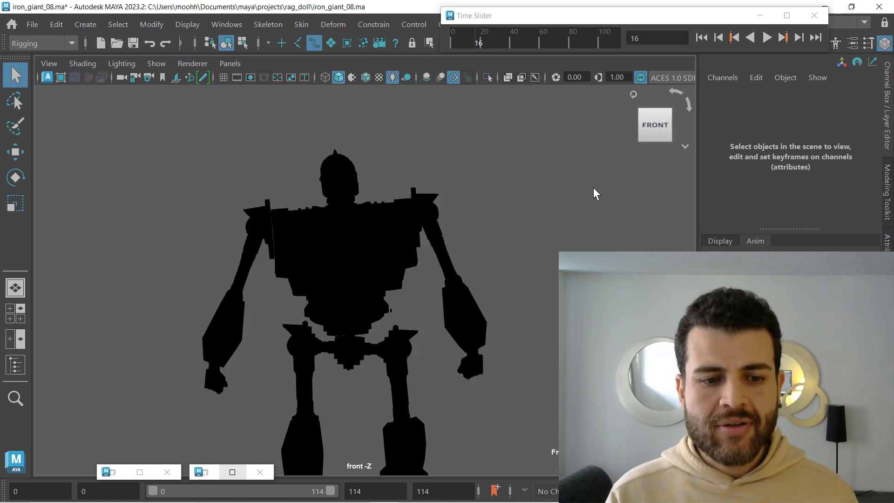
click(767, 37)
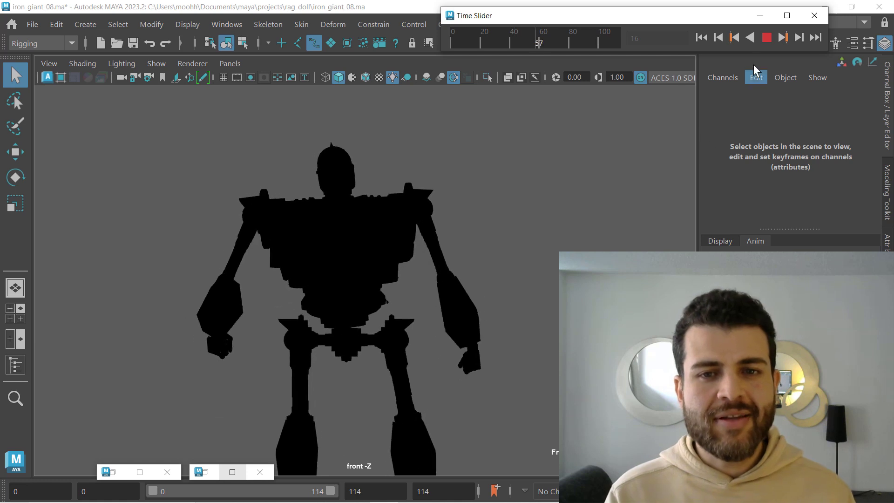
click(767, 37)
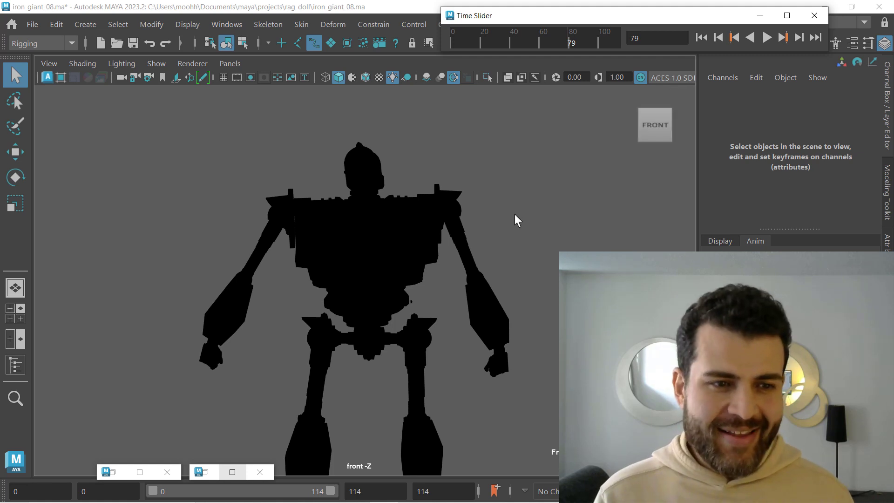
Return to the two-pane layout and enable the display of Plugin Shapes in the perspective view
click(435, 69)
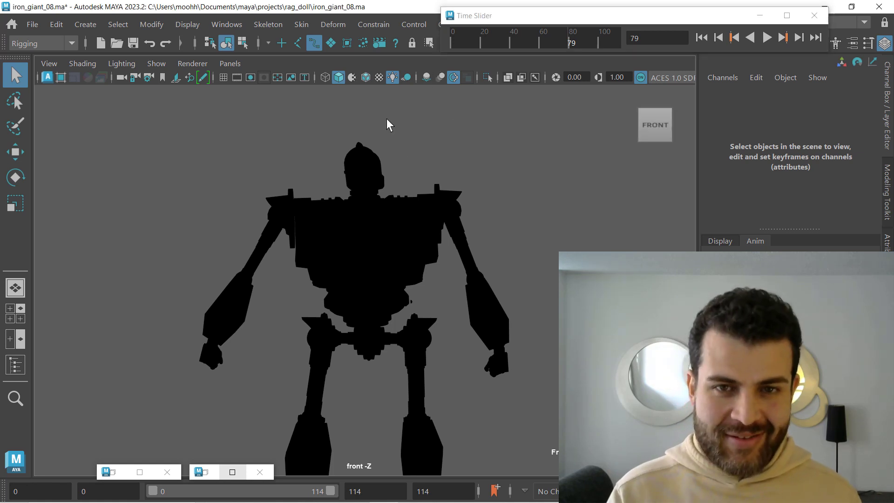
key(space)
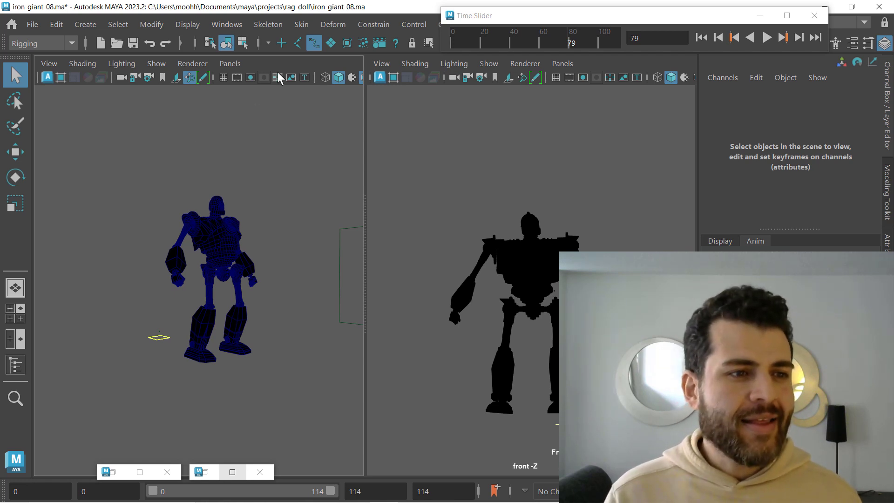
click(156, 63)
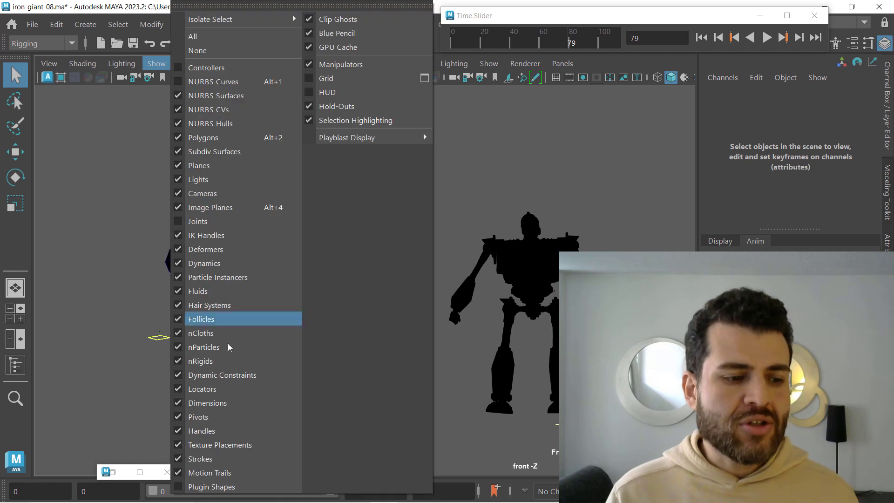
click(197, 486)
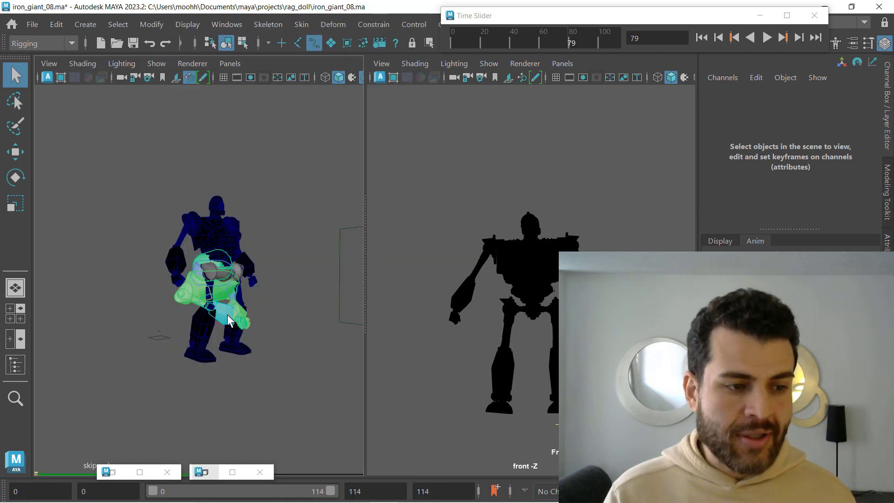
Rewind to frame 0 and play the ragdoll simulation over the walk animation in the maximized perspective view
click(702, 37)
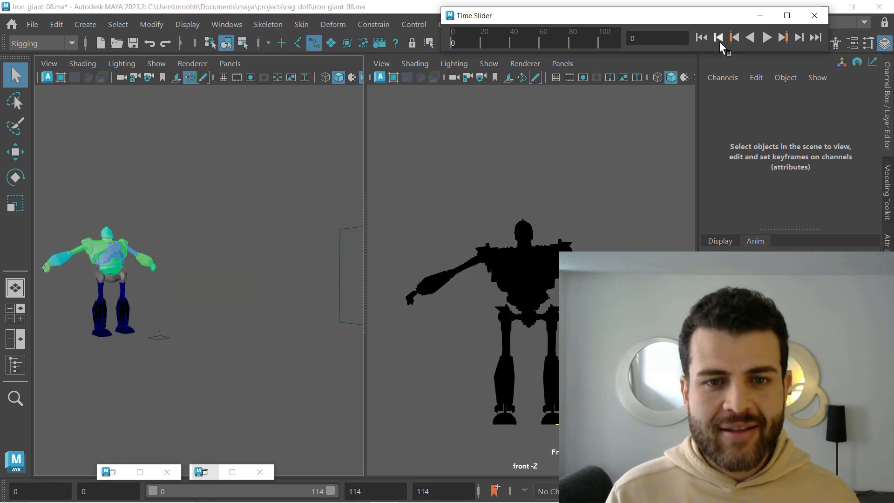
click(348, 65)
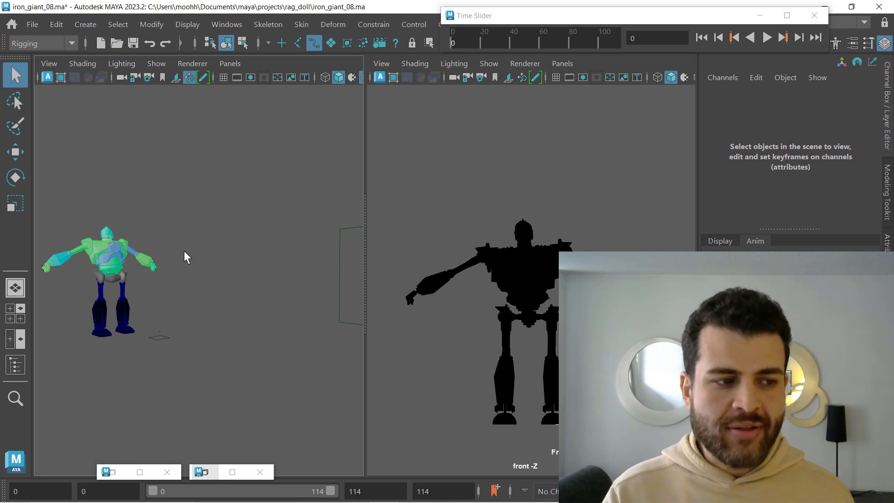
key(space)
click(765, 38)
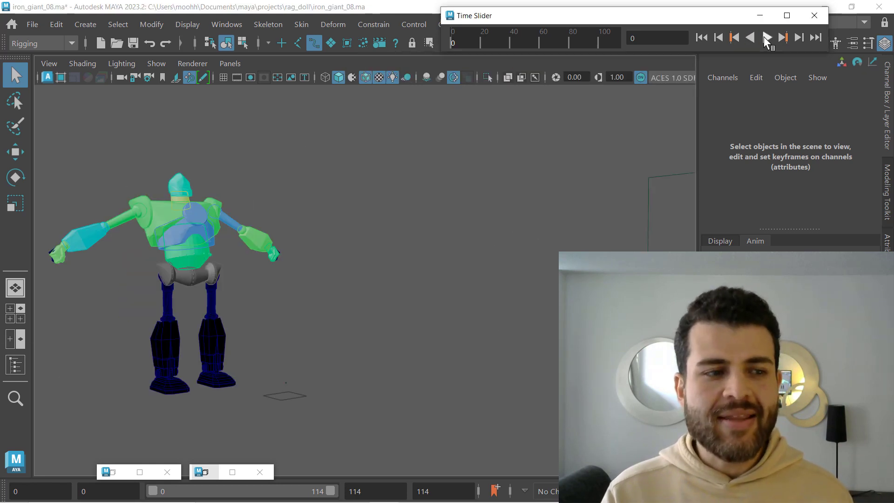
click(766, 38)
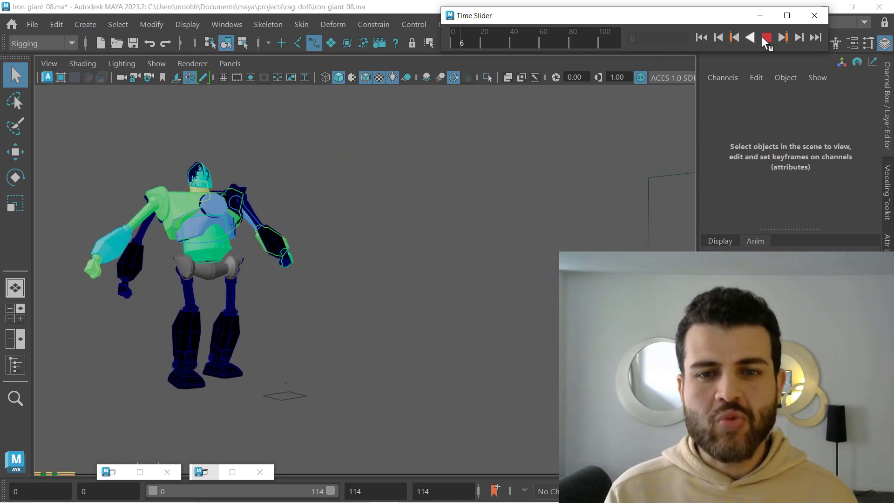
click(765, 38)
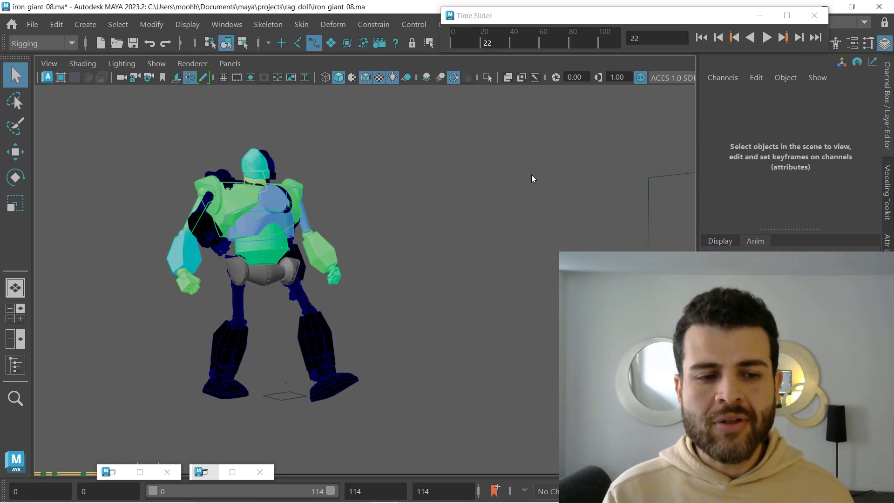
Rewind to frame 0 and enable the display of Plugin Shapes in the maximized front camera view
key(space)
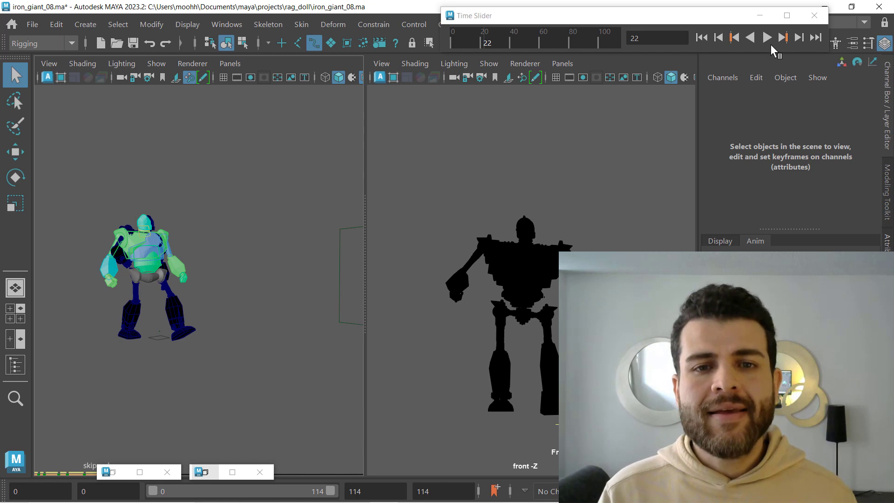
click(702, 38)
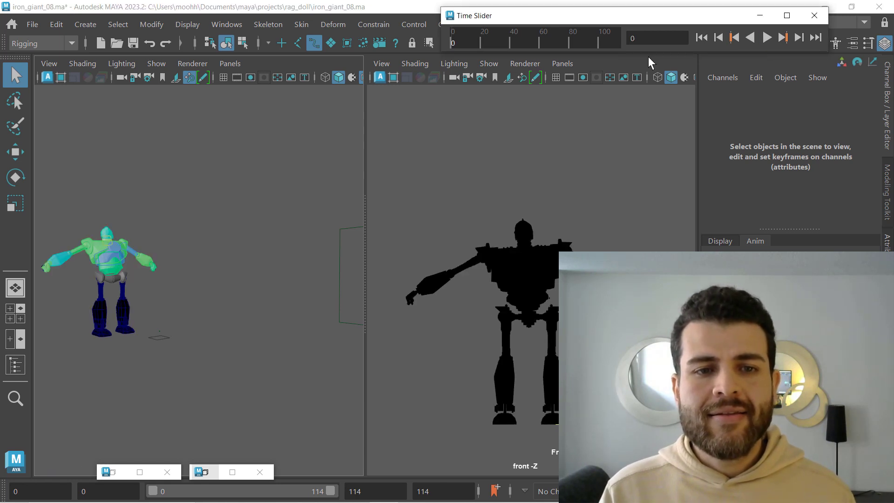
click(641, 89)
key(space)
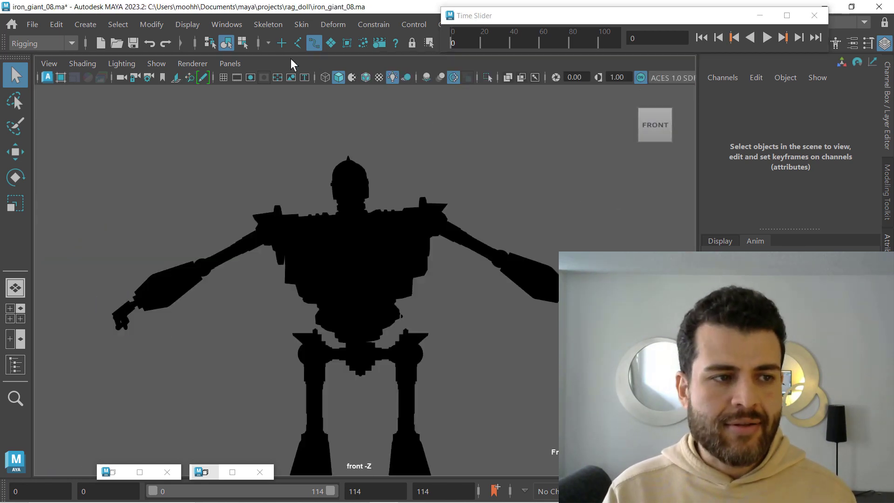
click(163, 68)
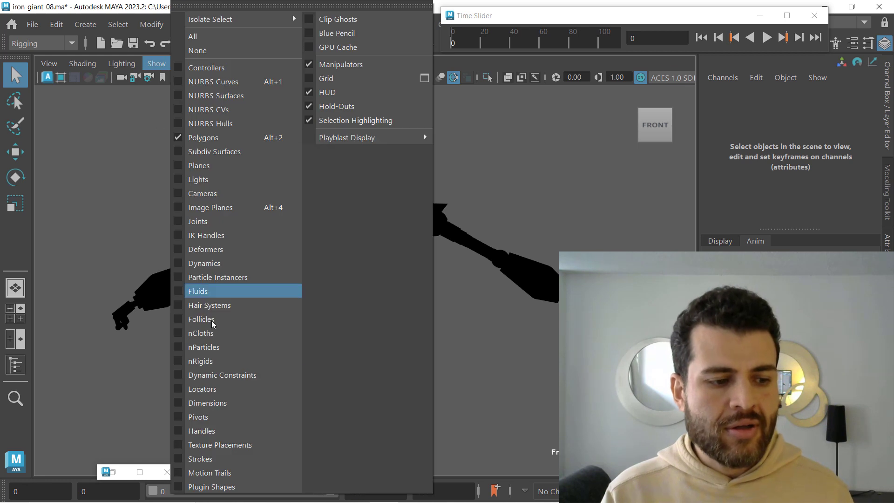
click(216, 486)
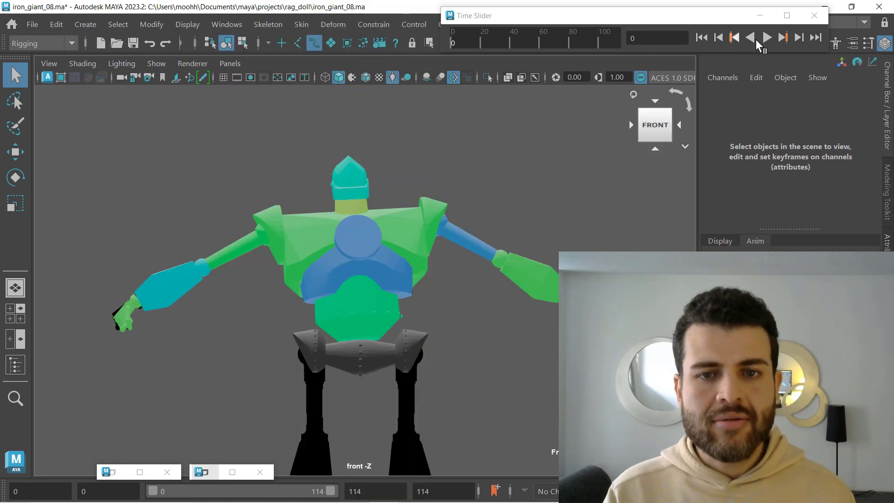
Play the ragdoll simulation in the front camera view, stop it and rewind to frame 0
key(alt+v)
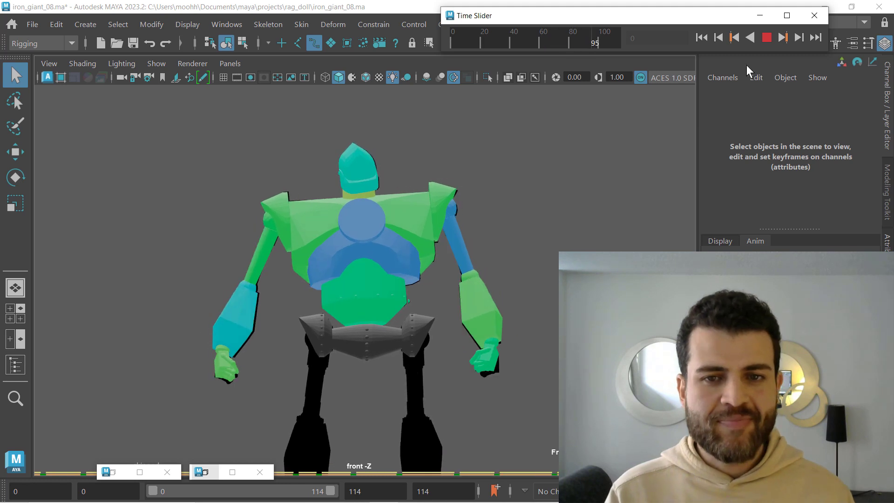
click(767, 38)
click(702, 37)
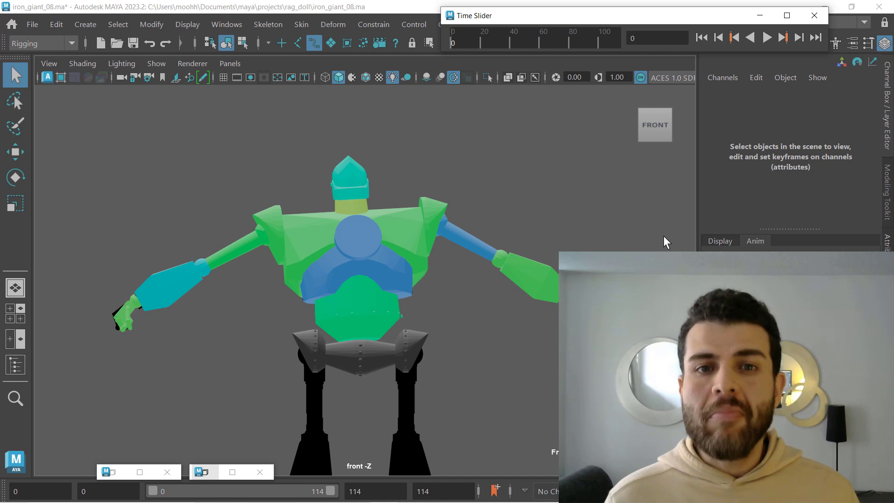
click(475, 176)
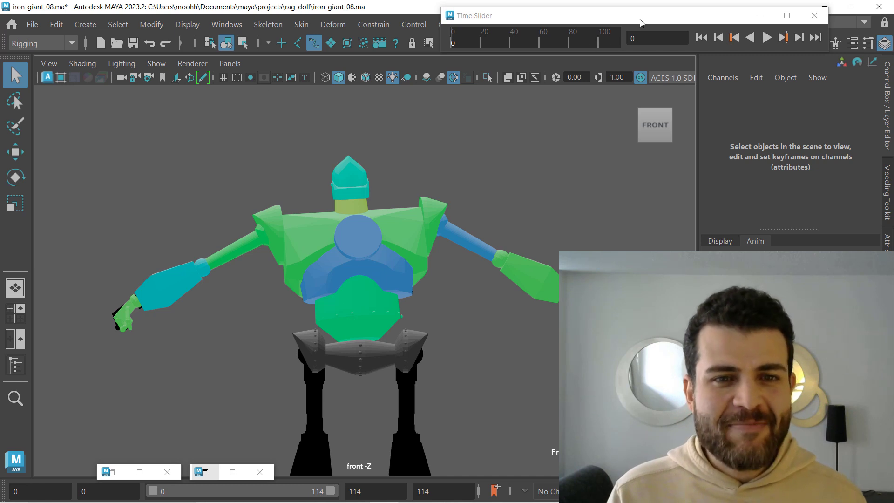
Move the floating Time Slider clear of the Ragdoll menu, then open the Ragdoll manipulator and select the robot's lower spine marker
drag(641, 22, 341, 30)
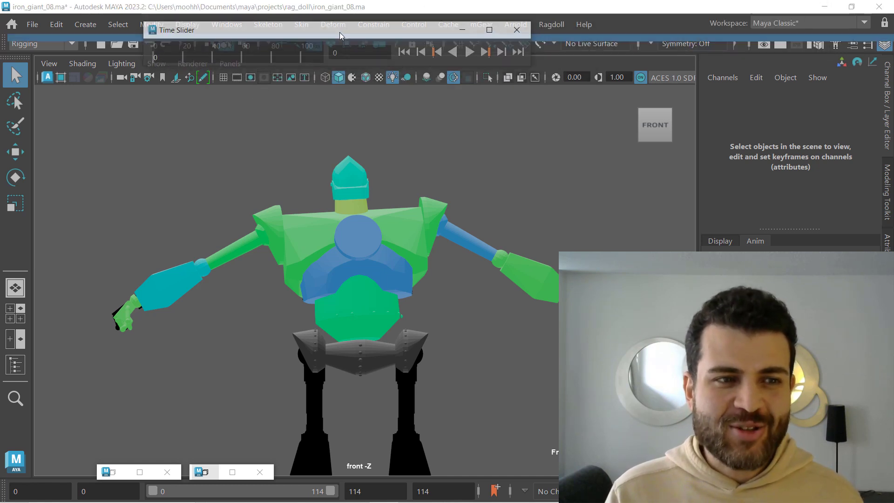
click(549, 24)
click(582, 53)
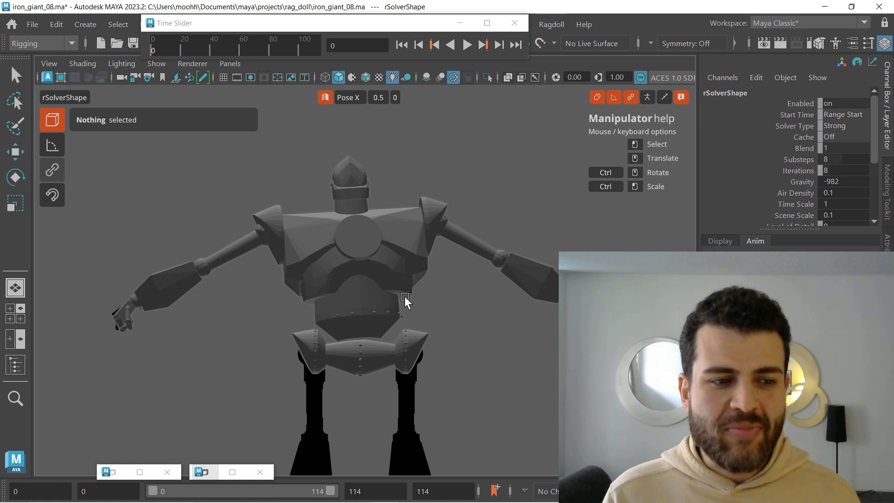
click(355, 312)
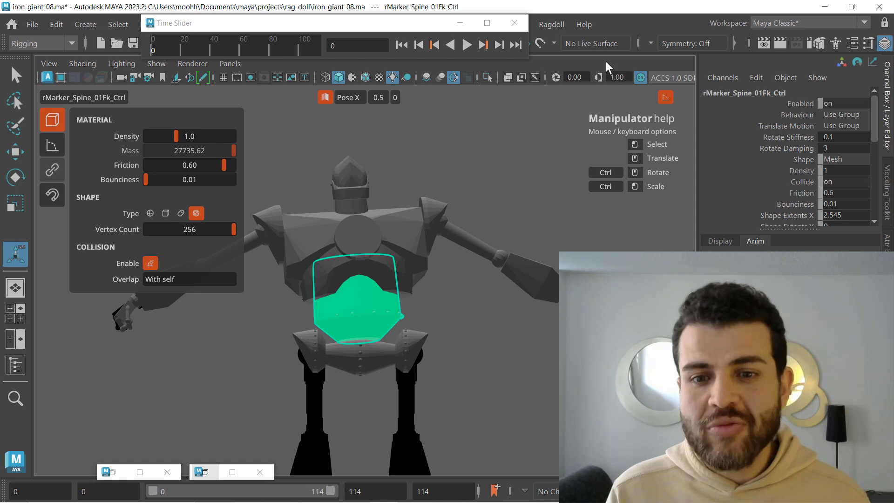
Examine the Rotate Stiffness and Rotate Damping attributes of the selected lower spine marker
click(775, 138)
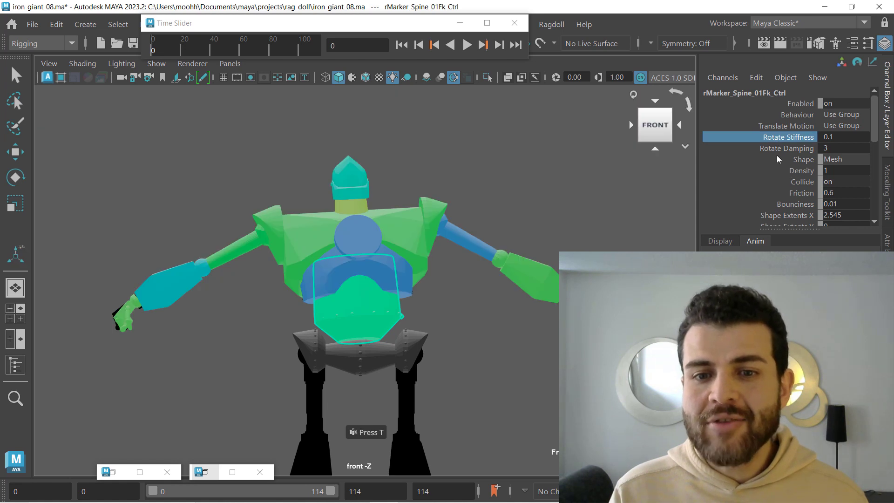
click(773, 149)
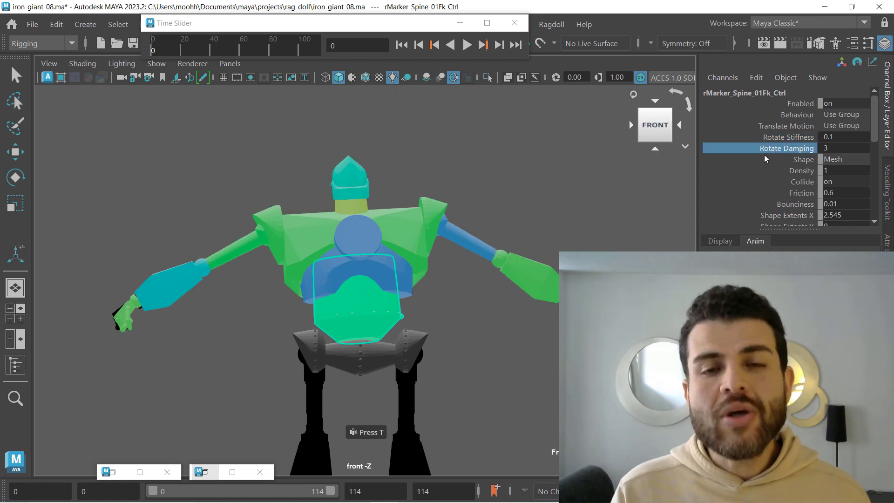
click(776, 139)
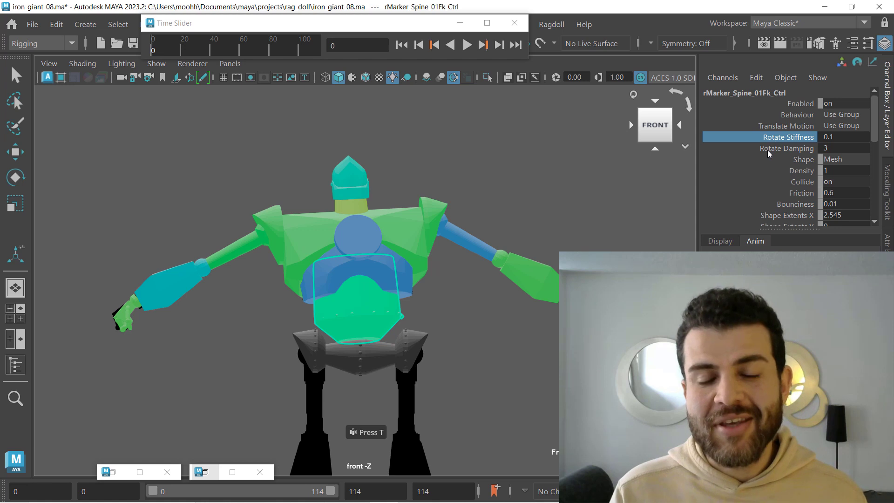